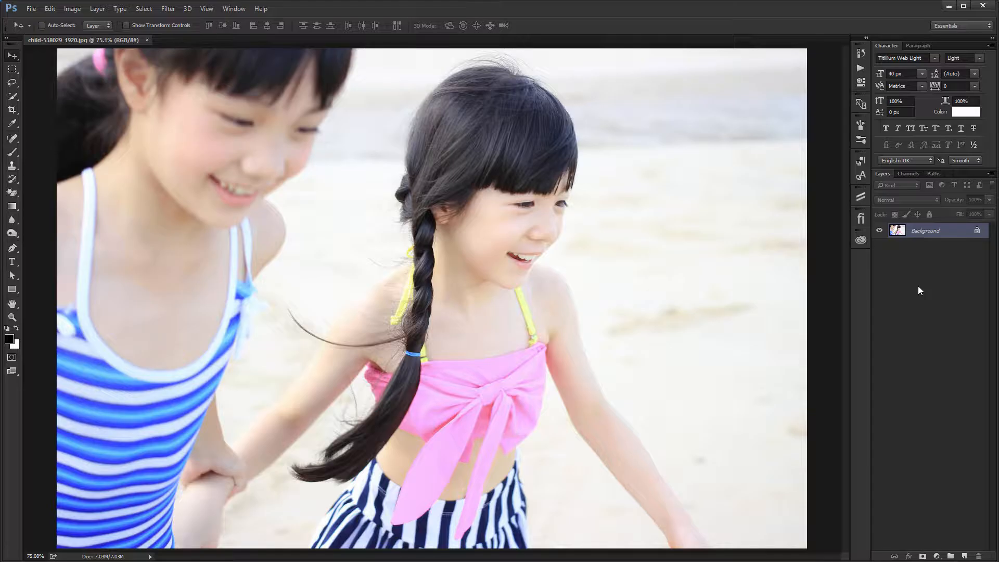
Step: Display the Actions list beside the photo and adjust the size of its panel
left_click(860, 69)
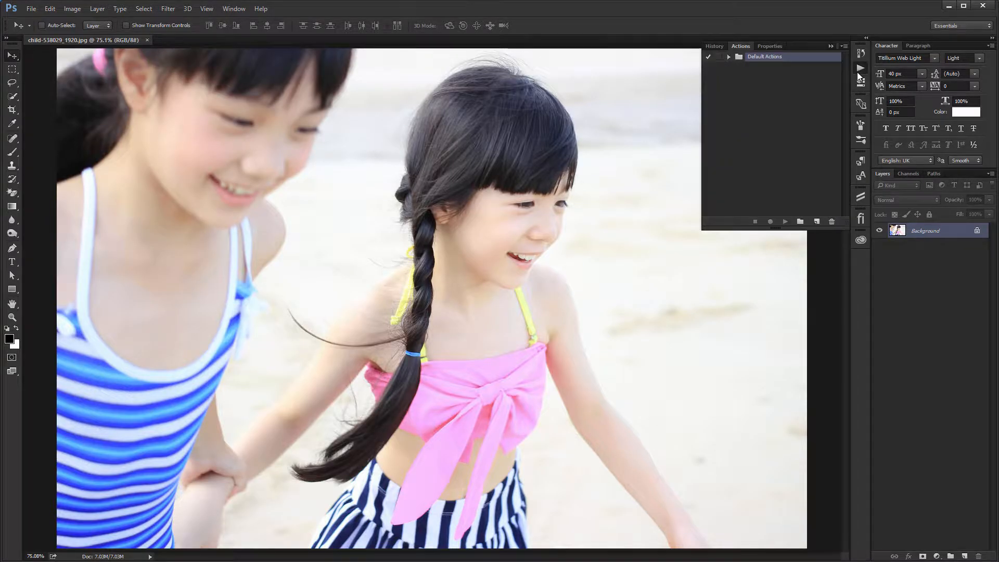
left_click_drag(703, 138, 712, 138)
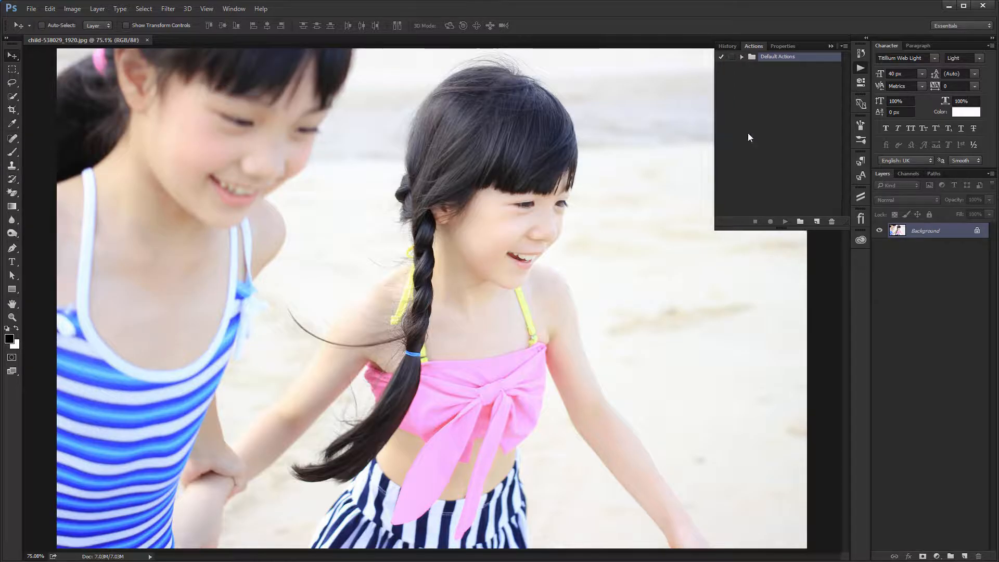
left_click(856, 70)
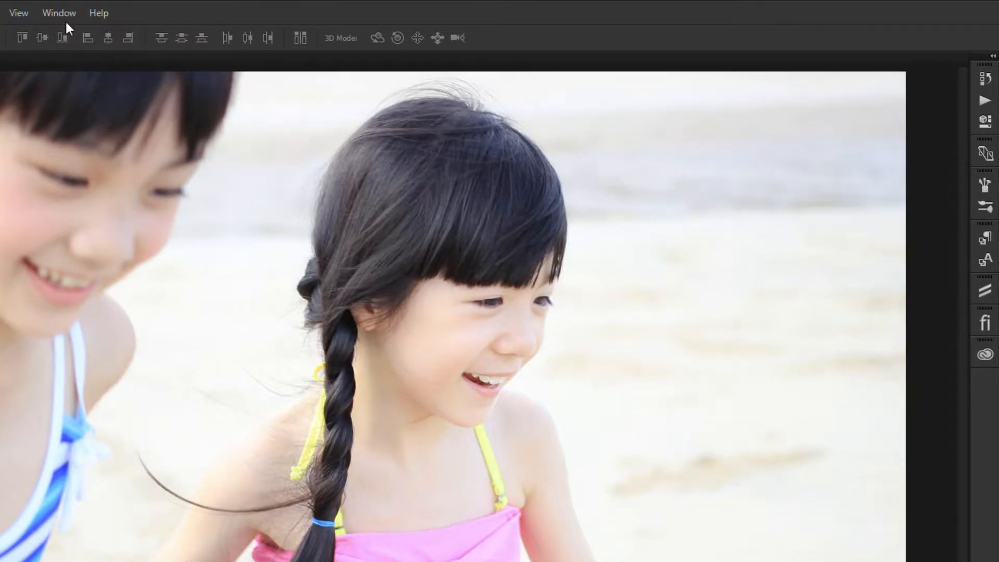
left_click(62, 14)
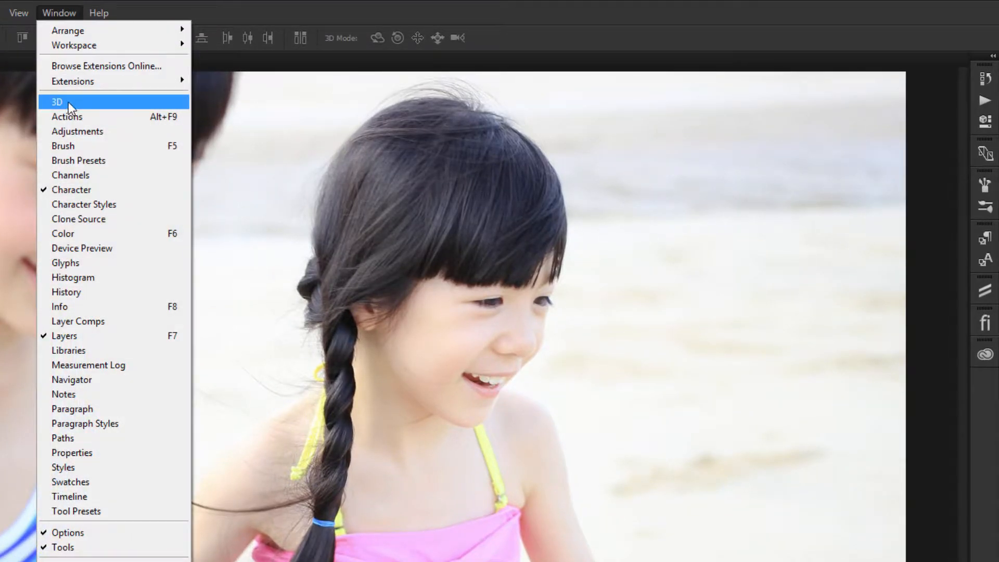
left_click(108, 116)
left_click_drag(790, 340, 791, 307)
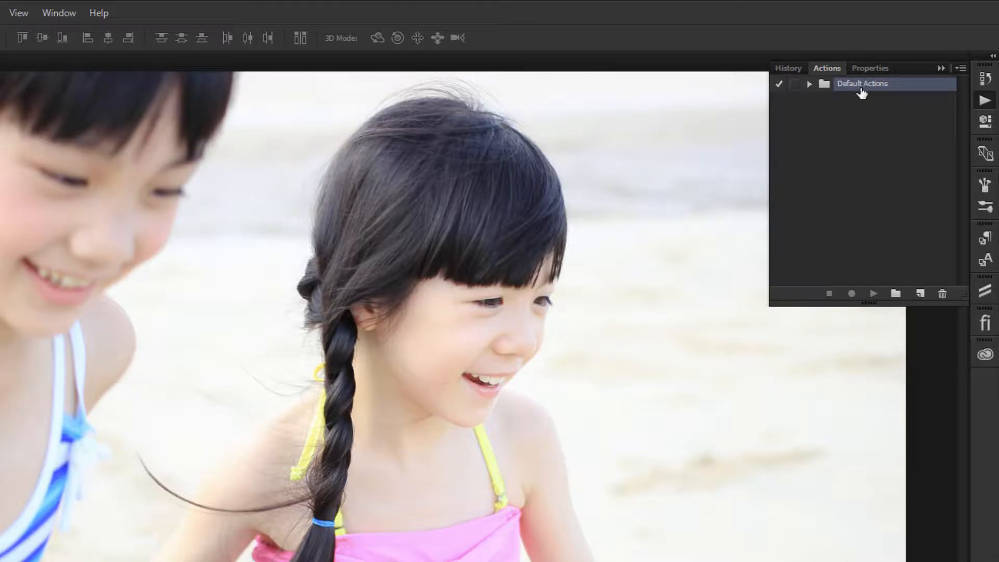
Step: Create a new action set named "tutorial"
left_click(894, 295)
type("tutorial")
key("Return")
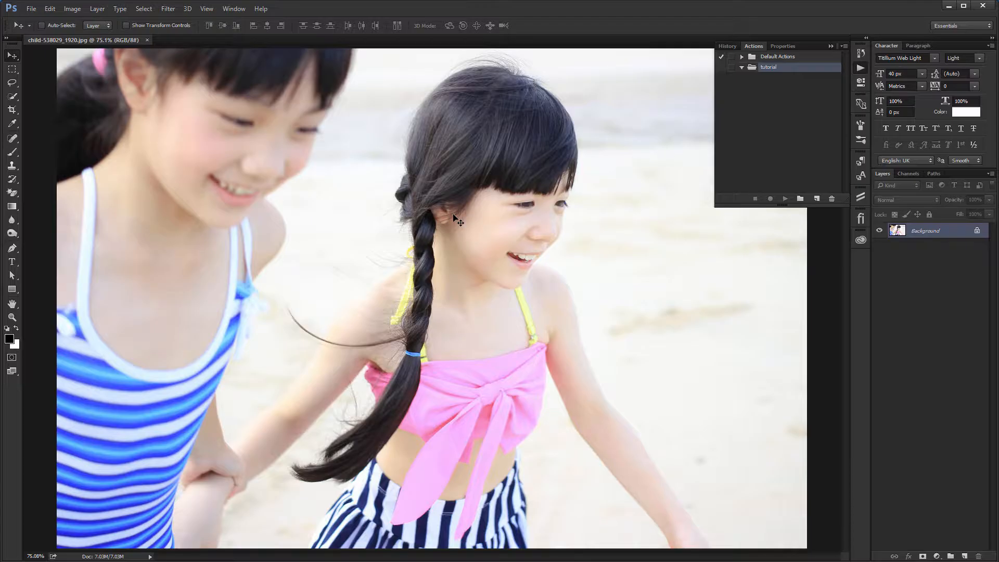
left_click(168, 8)
mouse_move(205, 123)
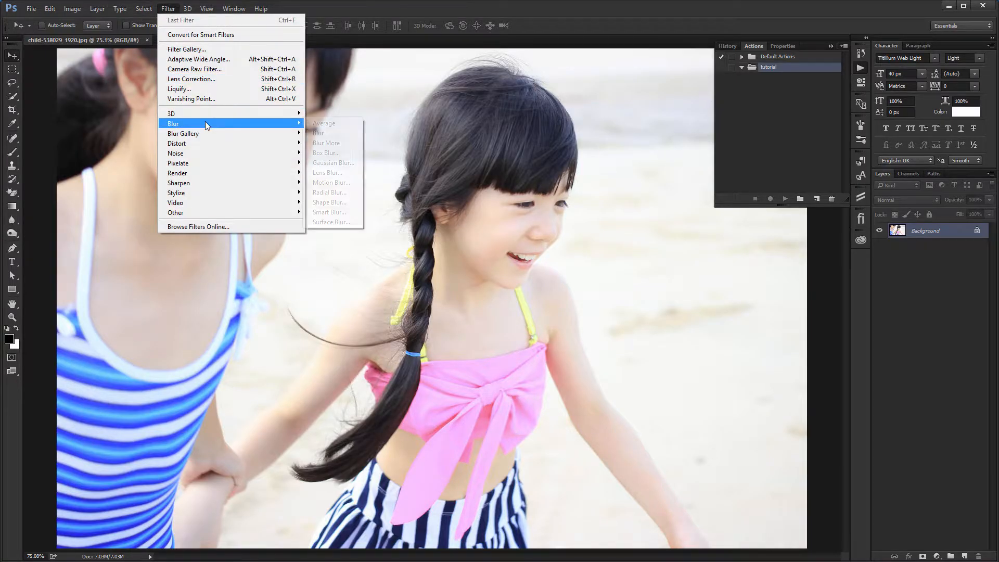
left_click(341, 163)
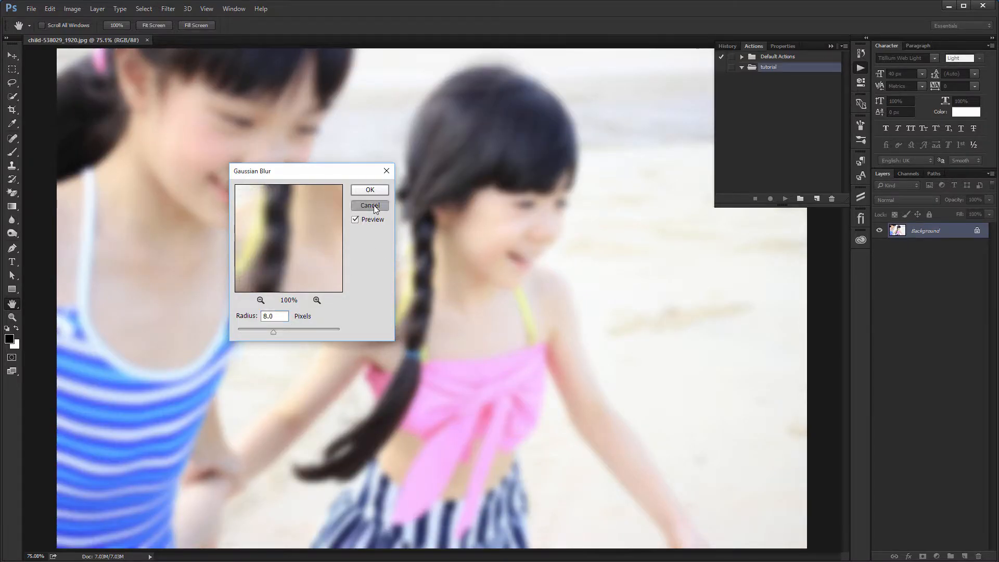
left_click(370, 205)
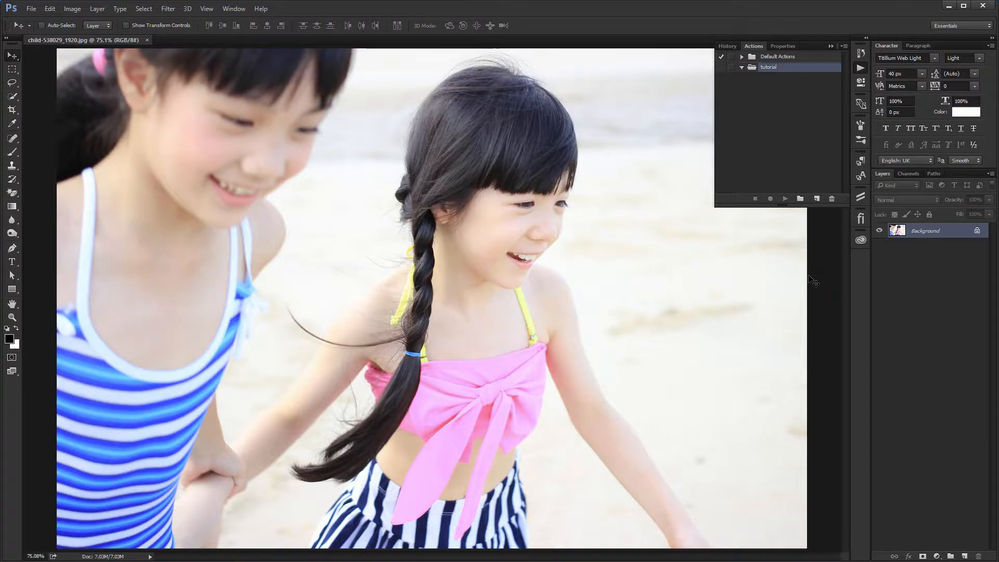
Step: Start recording a new action named "enhance" in the tutorial set
left_click(816, 199)
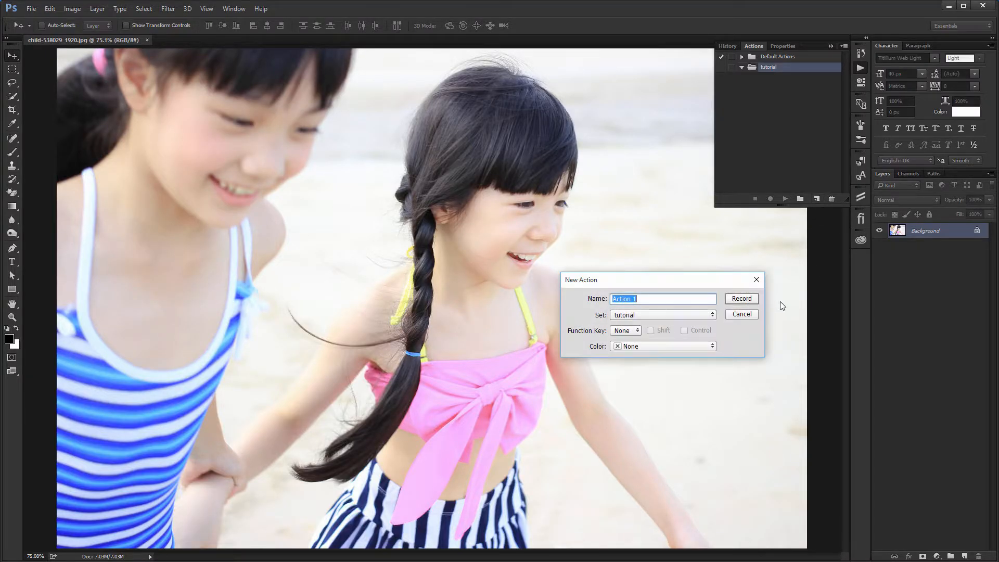
type("enhance")
left_click(741, 299)
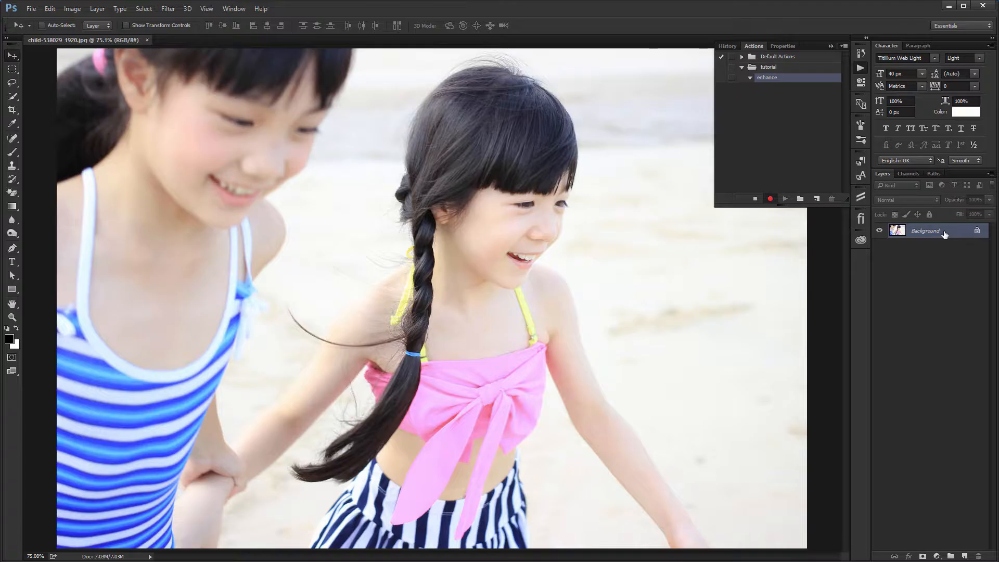
Step: Duplicate the Background layer and convert the copy to a smart object
key("ctrl+j")
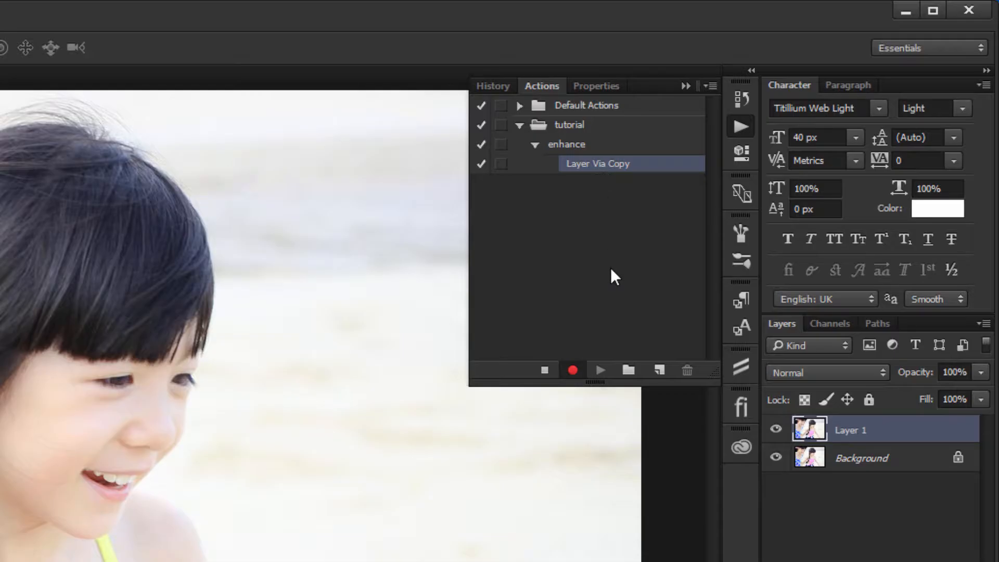
right_click(858, 427)
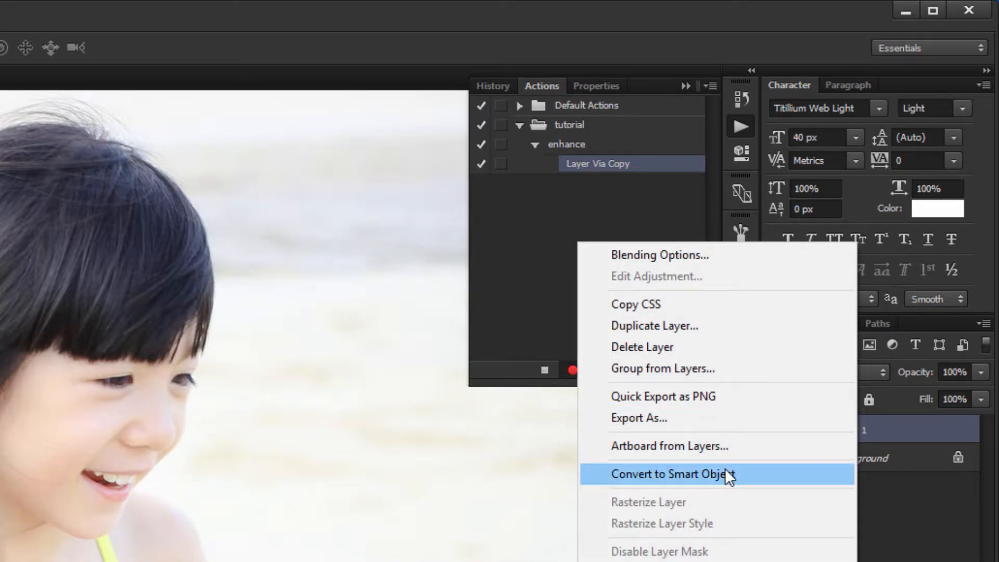
left_click(727, 470)
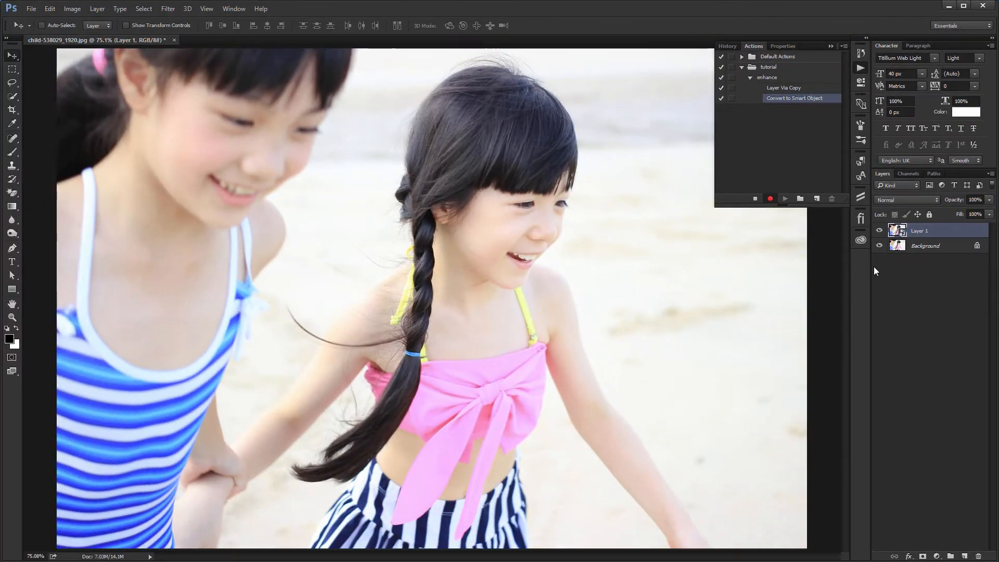
Step: Add a Vibrance adjustment layer above Layer 1 with vibrance 40 and saturation 40
left_click(937, 556)
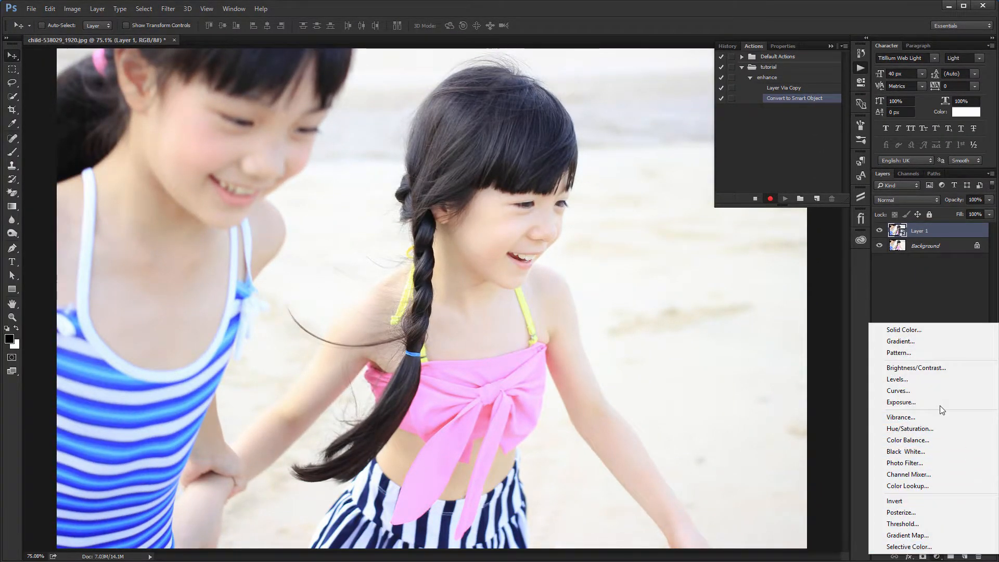
left_click(901, 417)
left_click(821, 77)
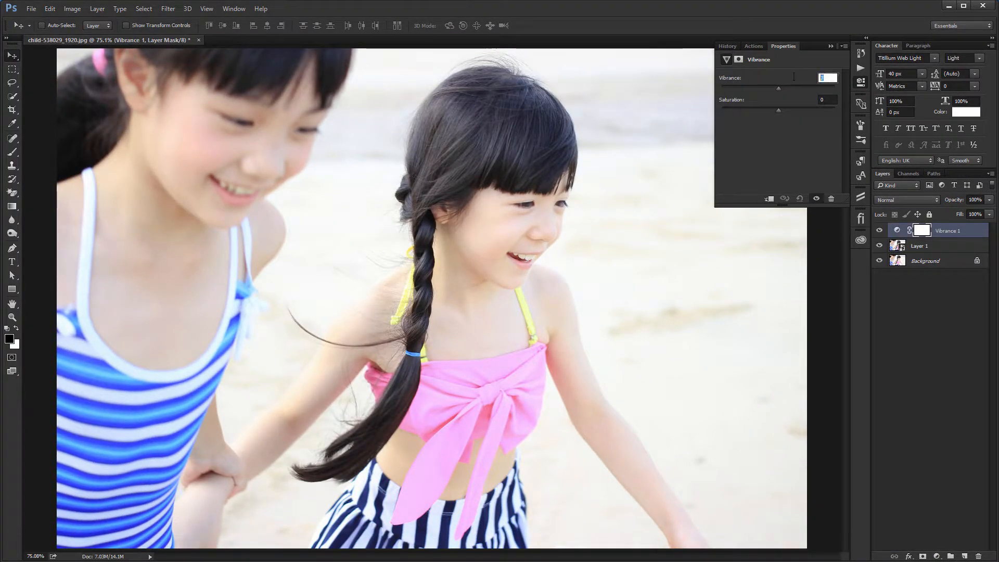
type("40")
key("Tab")
type("40")
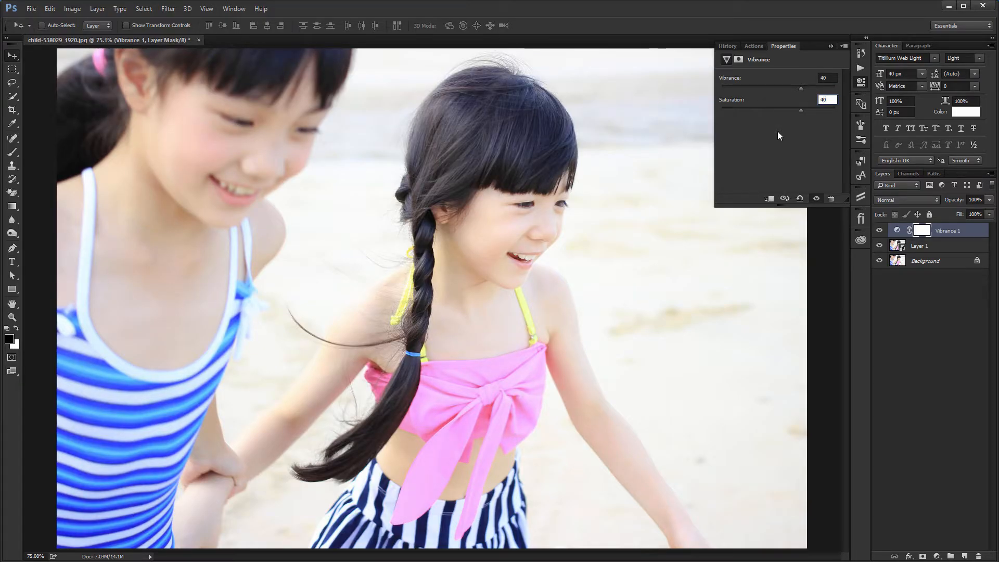
Step: Compare the photo with and without the Vibrance adjustment and review the steps recorded in the enhance action
left_click(879, 231)
left_click(879, 231)
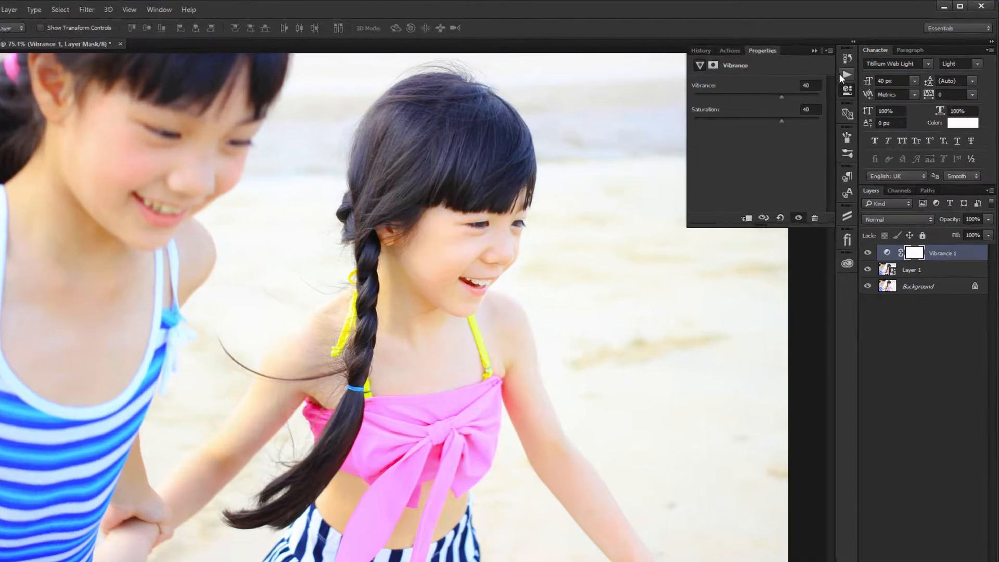
left_click(753, 46)
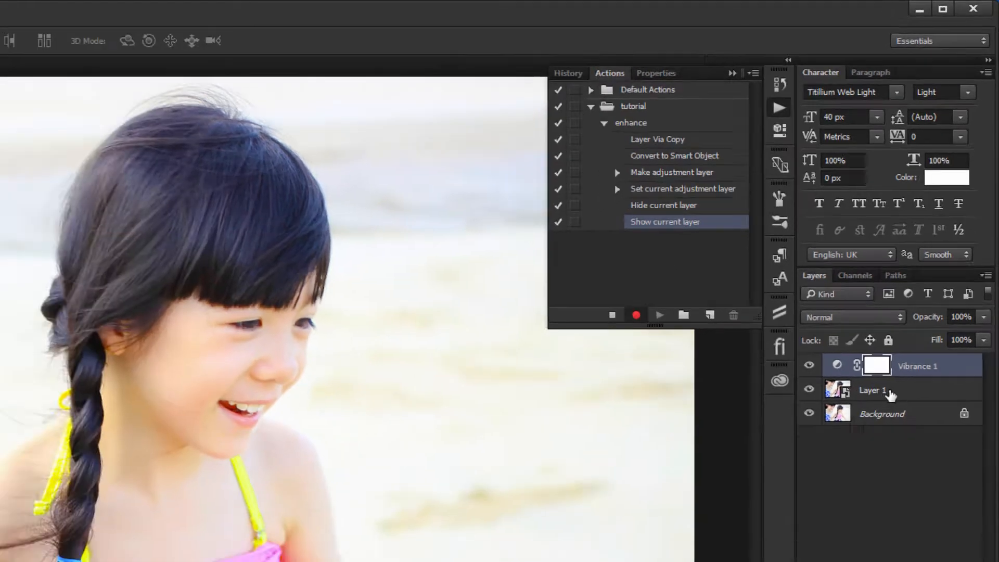
Step: Apply a Camera Raw filter to Layer 1 with a post crop vignetting amount of 80
left_click(863, 492)
left_click(168, 9)
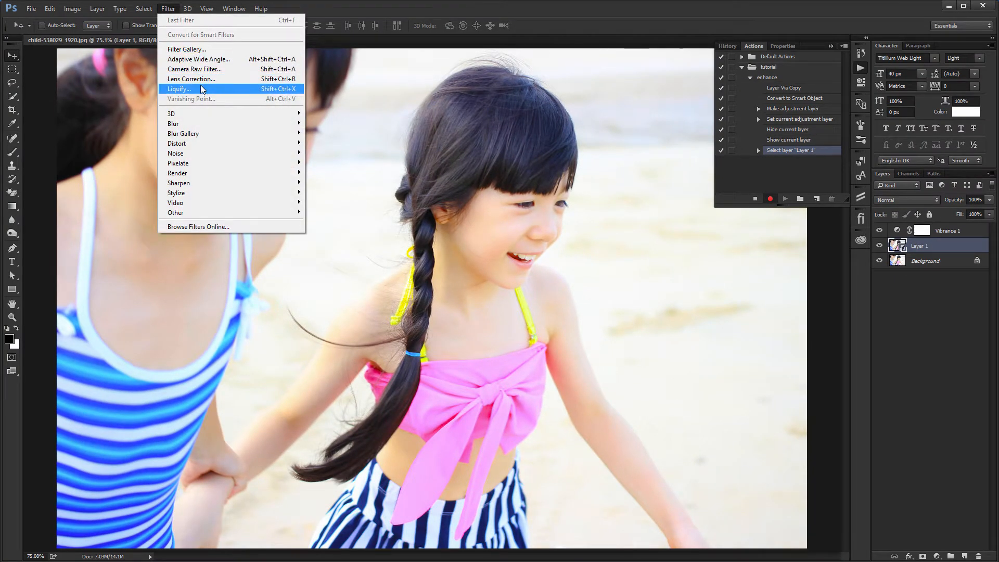
left_click(203, 72)
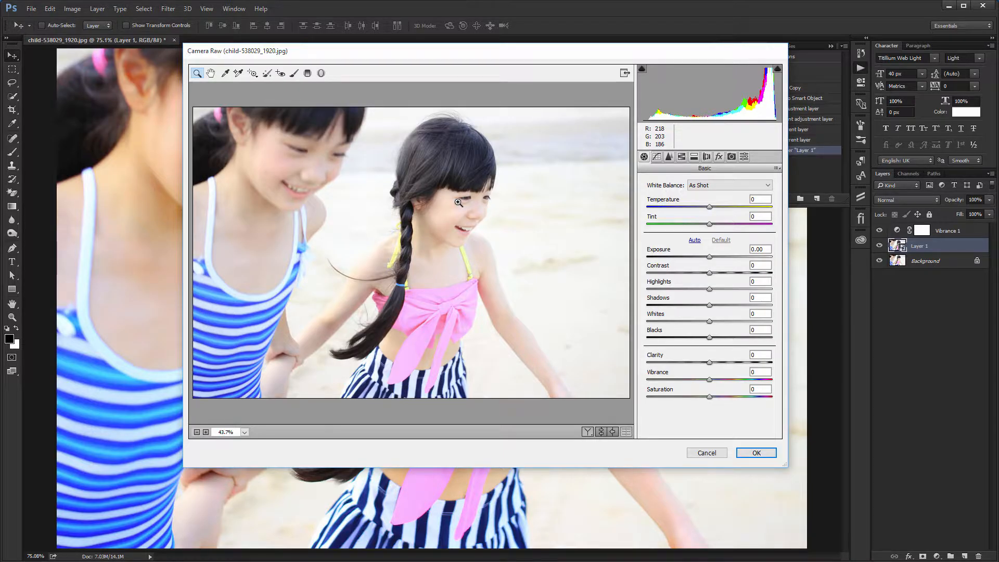
left_click(720, 157)
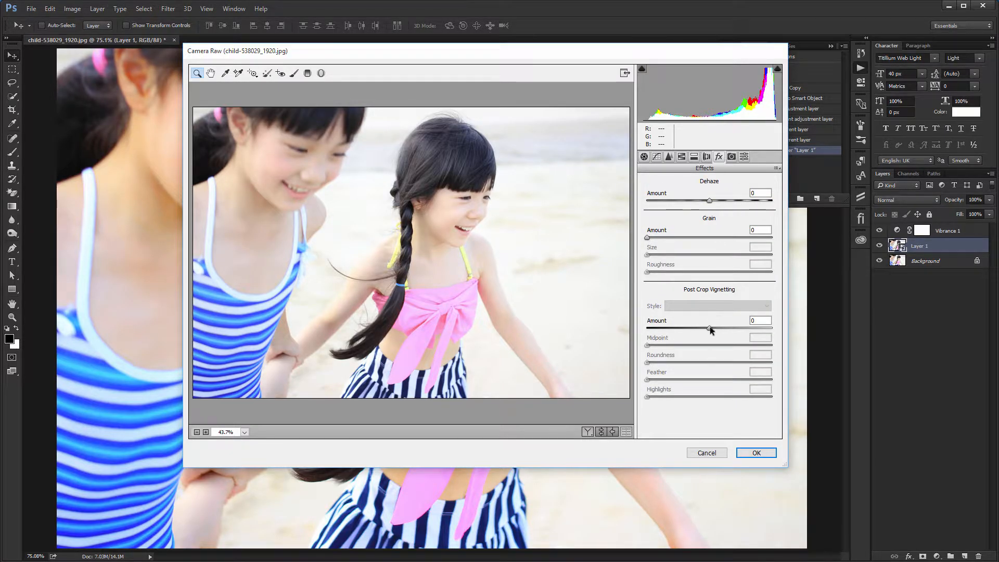
mouse_move(709, 329)
left_mouse_down()
mouse_move(676, 329)
mouse_move(733, 329)
mouse_move(689, 330)
mouse_move(720, 329)
left_mouse_up()
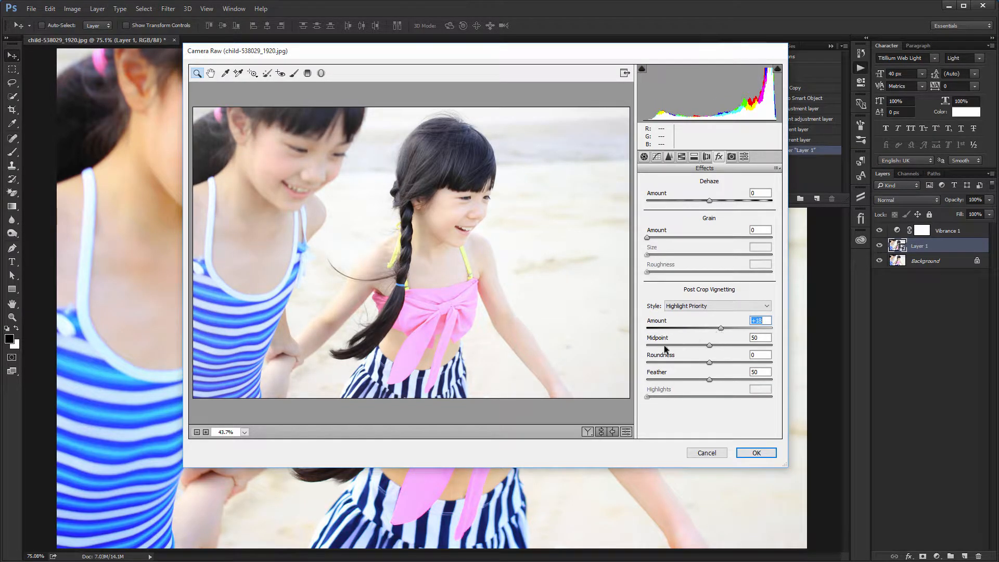
type("80")
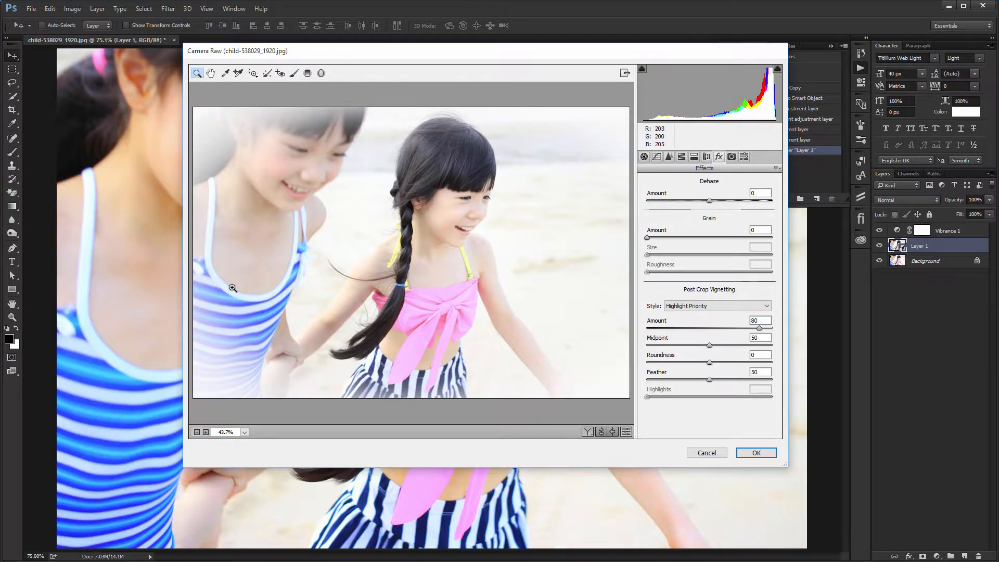
left_click(756, 453)
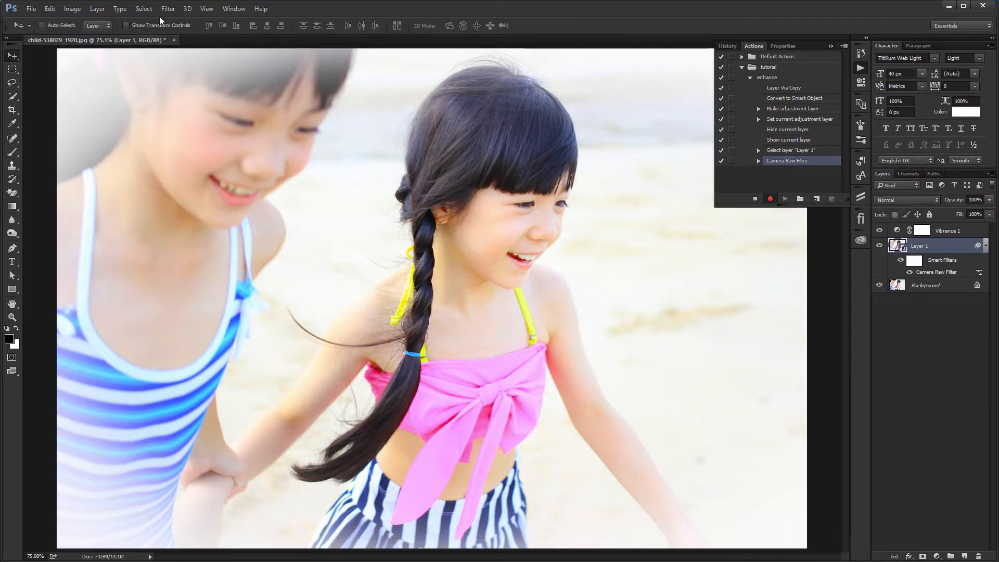
Step: Apply a Shadows/Highlights adjustment to Layer 1 with shadows at 25% and highlights at 15%, comparing it with the preview off and on
left_click(72, 9)
mouse_move(104, 35)
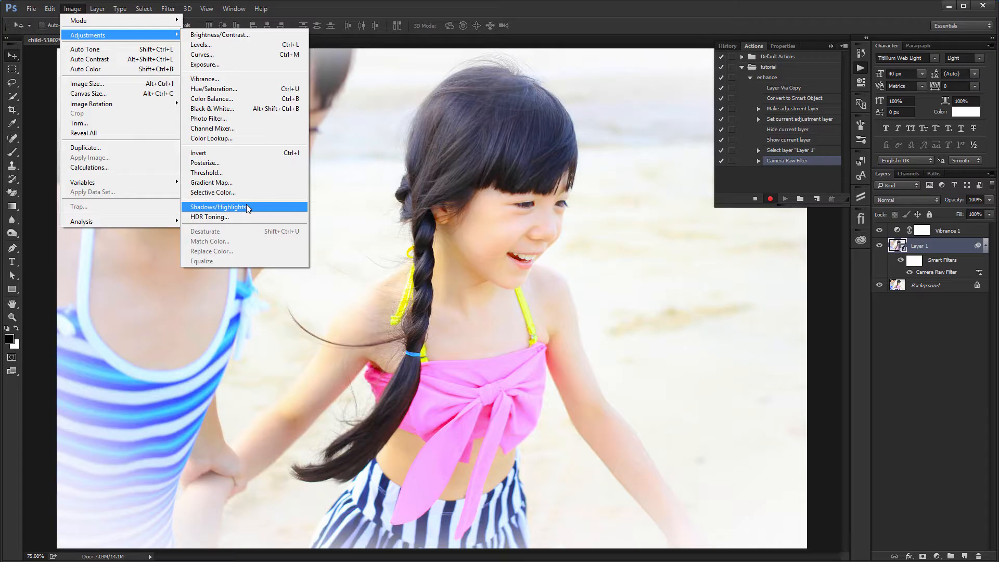
left_click(246, 207)
left_click_drag(526, 168, 699, 354)
left_click(745, 438)
left_click(745, 439)
type("25")
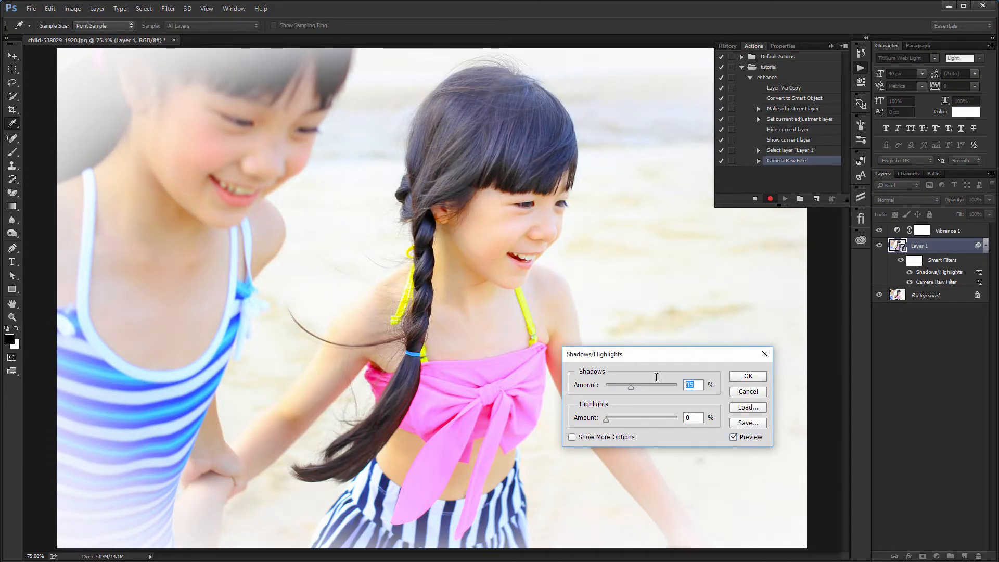
key("Tab")
type("15")
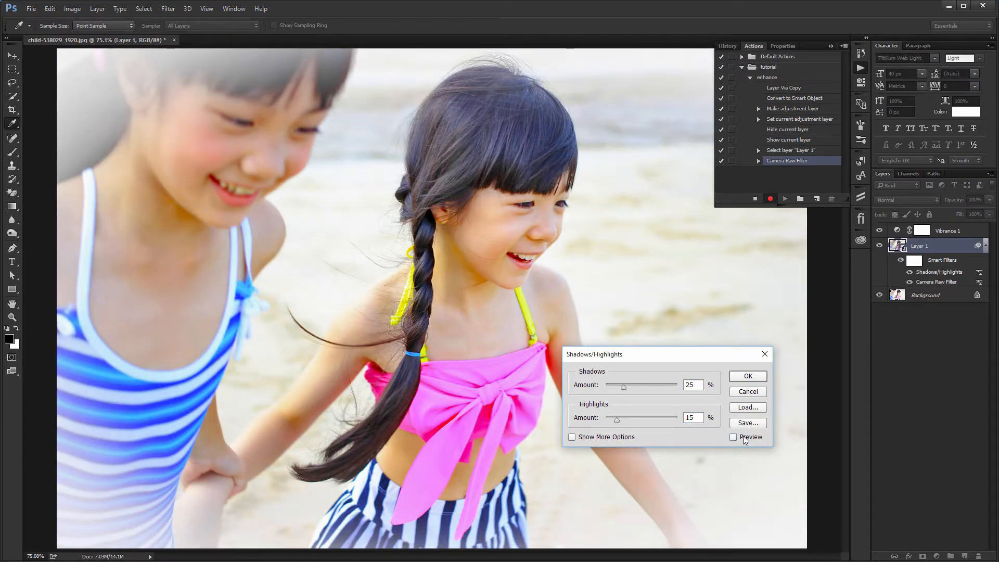
left_click(733, 437)
left_click(734, 437)
left_click(747, 376)
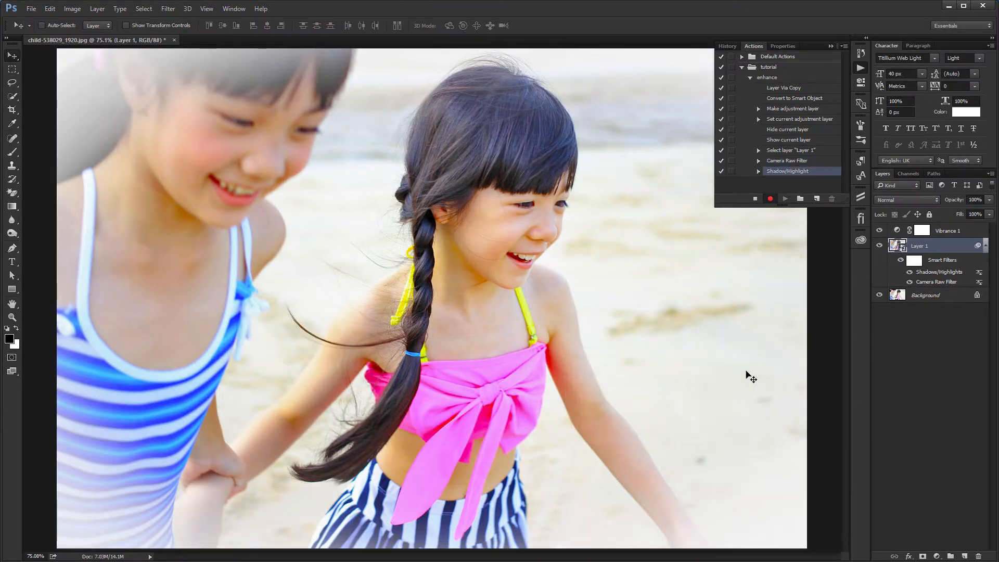
Step: Stop recording the enhance action and review its recorded steps
left_click(755, 198)
left_click(795, 160)
left_click(791, 151)
left_click(780, 104)
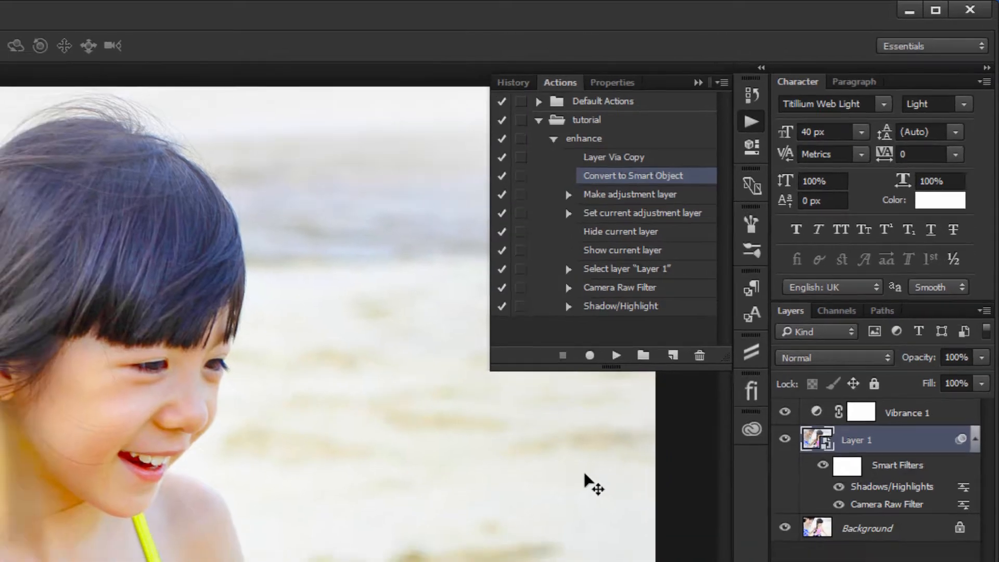
Step: Revert the photo to its original state and play the entire enhance action on it
key("F12")
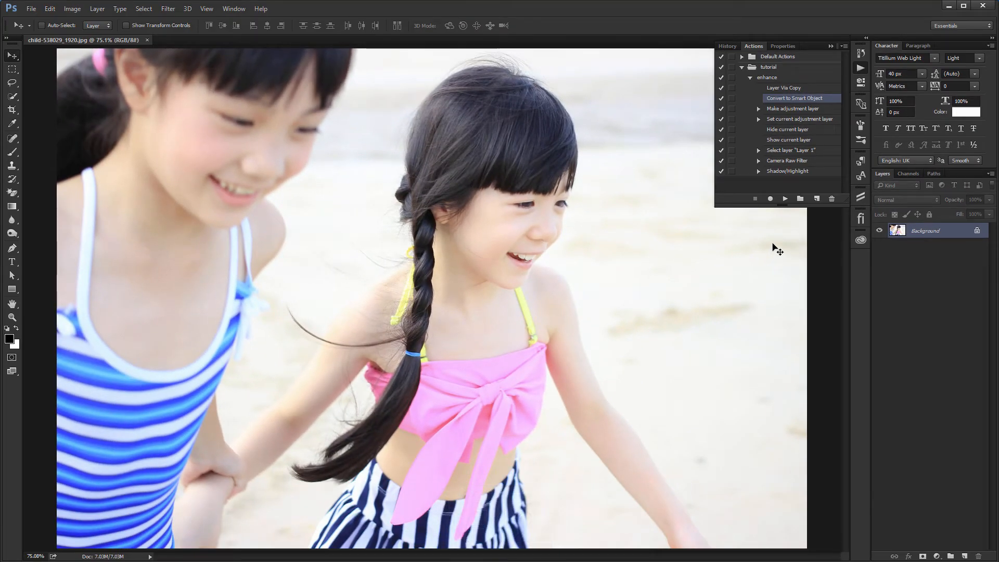
left_click(775, 78)
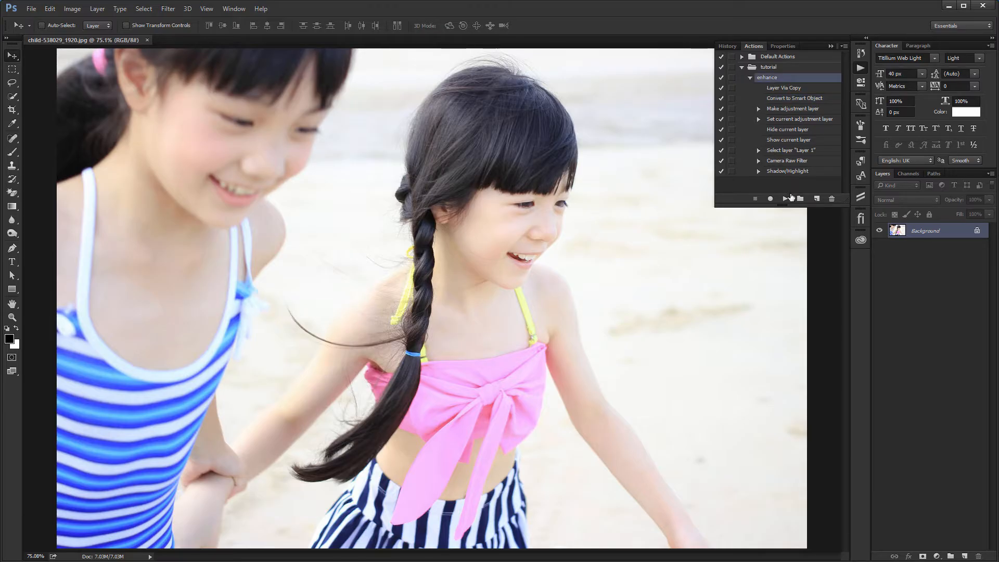
left_click(785, 199)
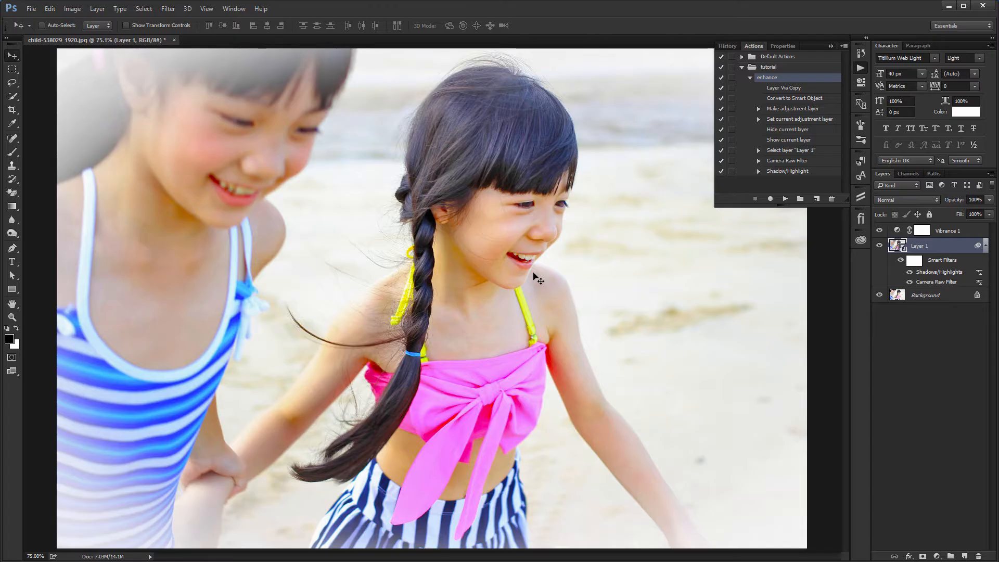
Step: Reopen the Shadows/Highlights smart filter on Layer 1 to check its settings and close it
double_click(938, 272)
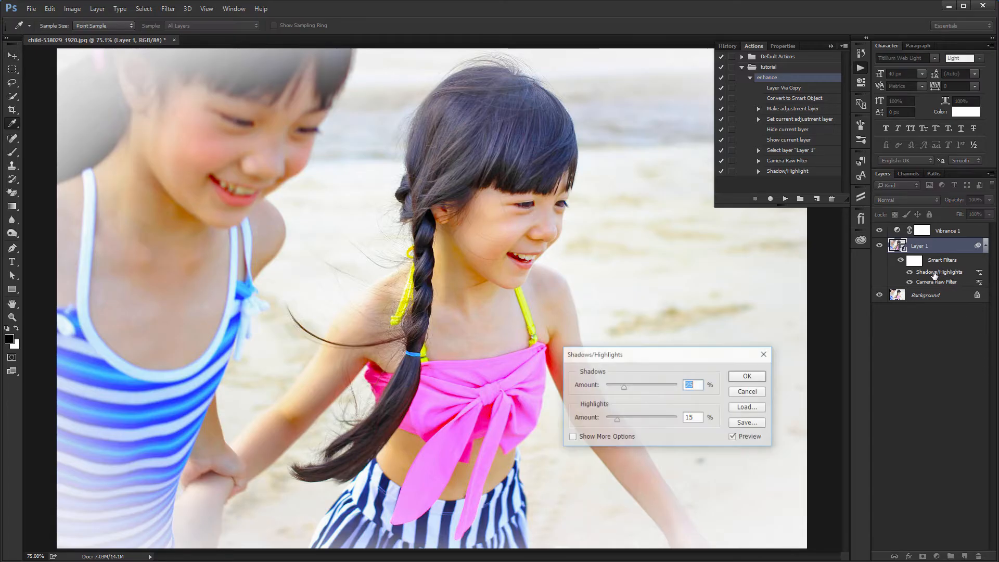
left_click(742, 382)
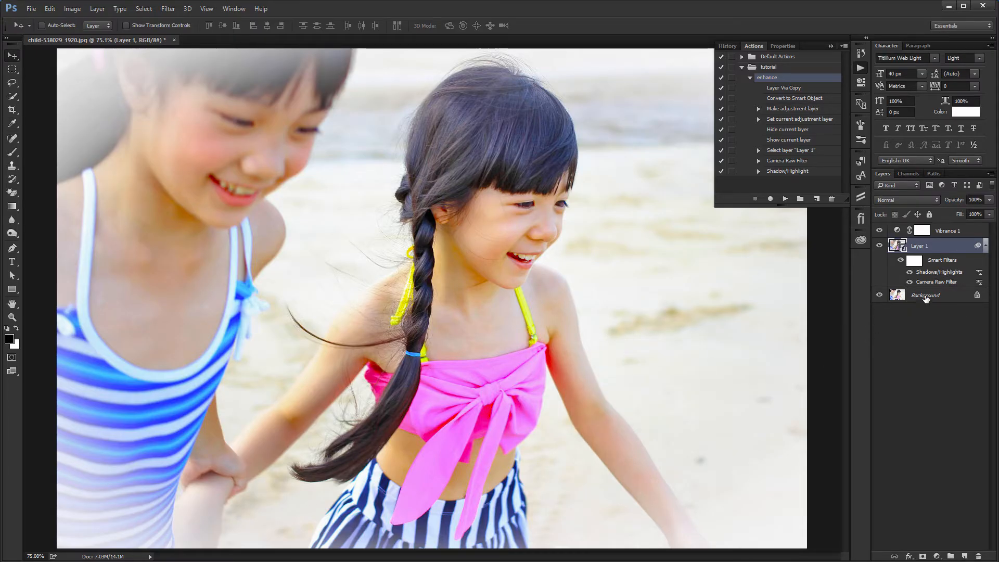
Step: Reopen the Camera Raw smart filter on Layer 1 to check its settings and close it
double_click(936, 282)
left_click(514, 224)
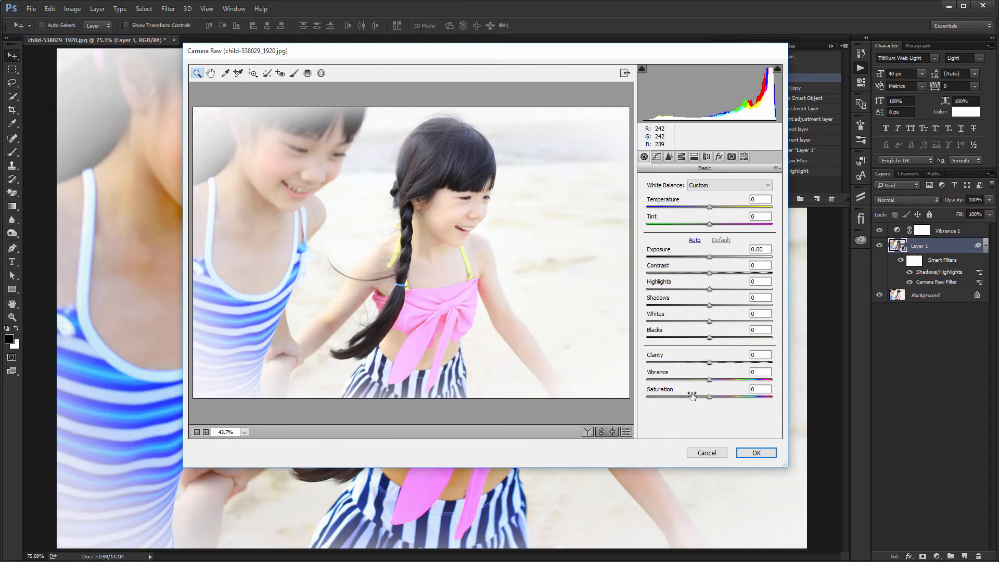
left_click(759, 451)
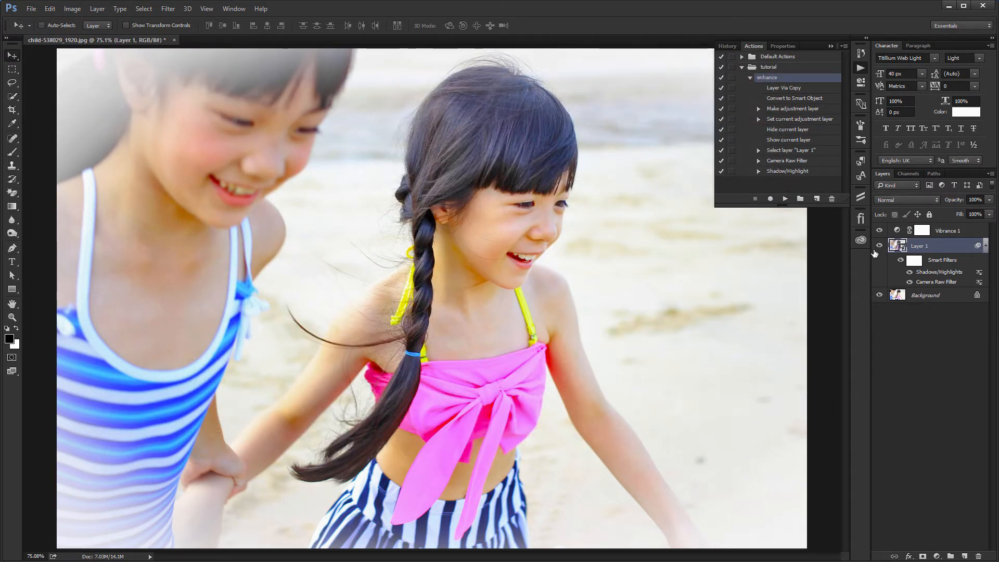
Step: Hide and show Layer 1 and the Vibrance 1 layer to compare the enhanced photo with the original
left_click_drag(879, 246, 878, 230)
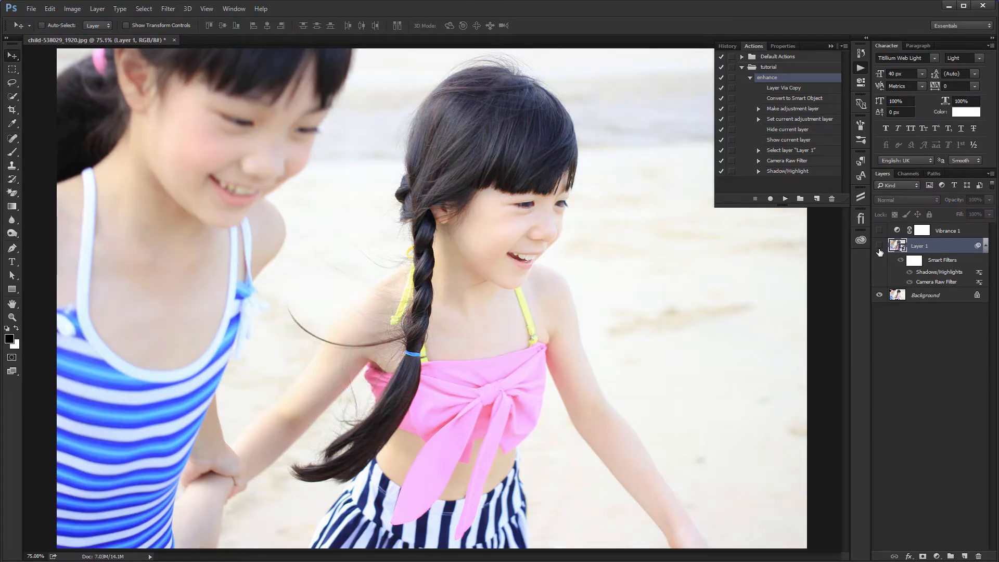
left_click(879, 249)
left_click(879, 250)
left_click_drag(879, 248, 879, 232)
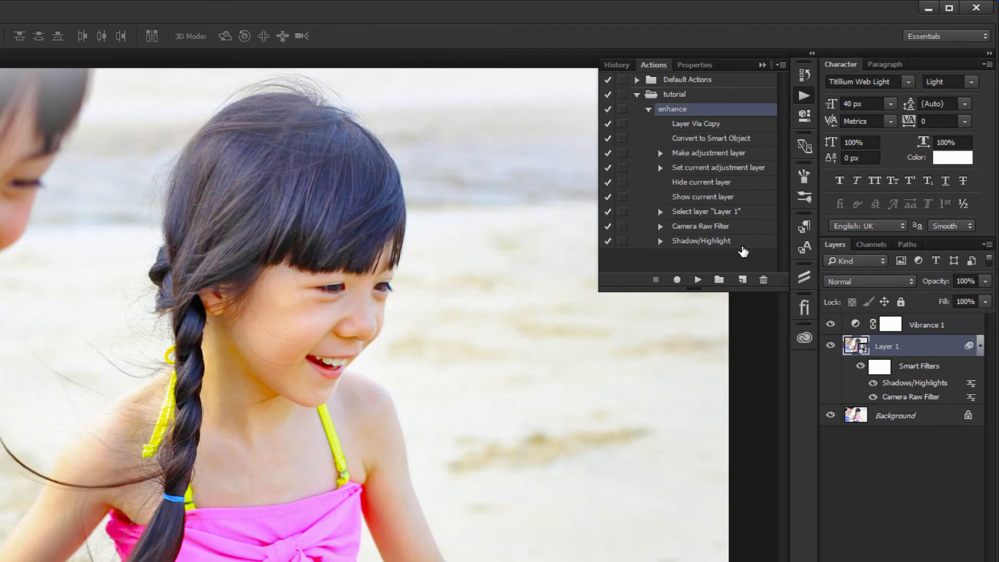
Step: Delete the Hide current layer, Show current layer and Camera Raw Filter steps from the enhance action
left_click(793, 142)
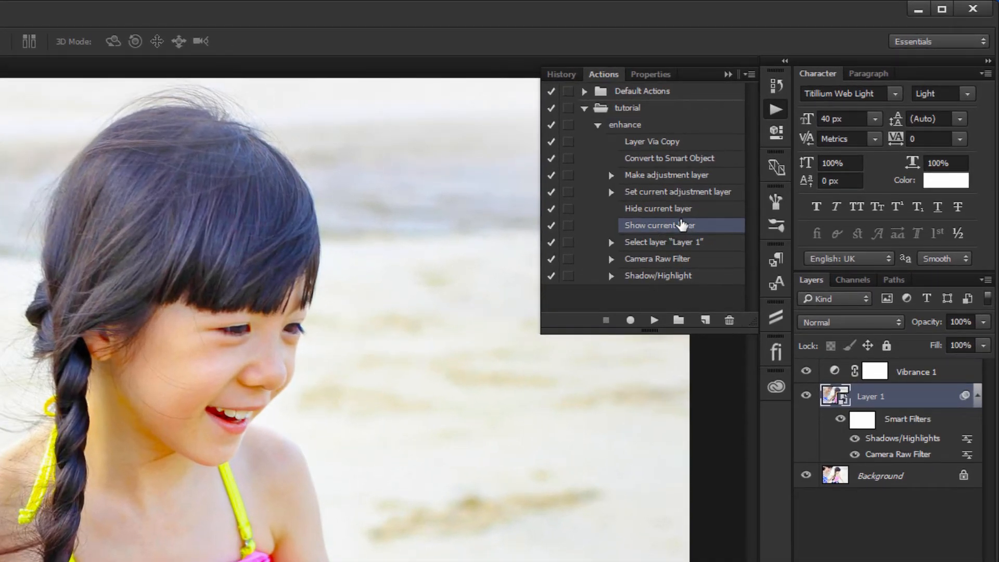
left_click(676, 208, "shift")
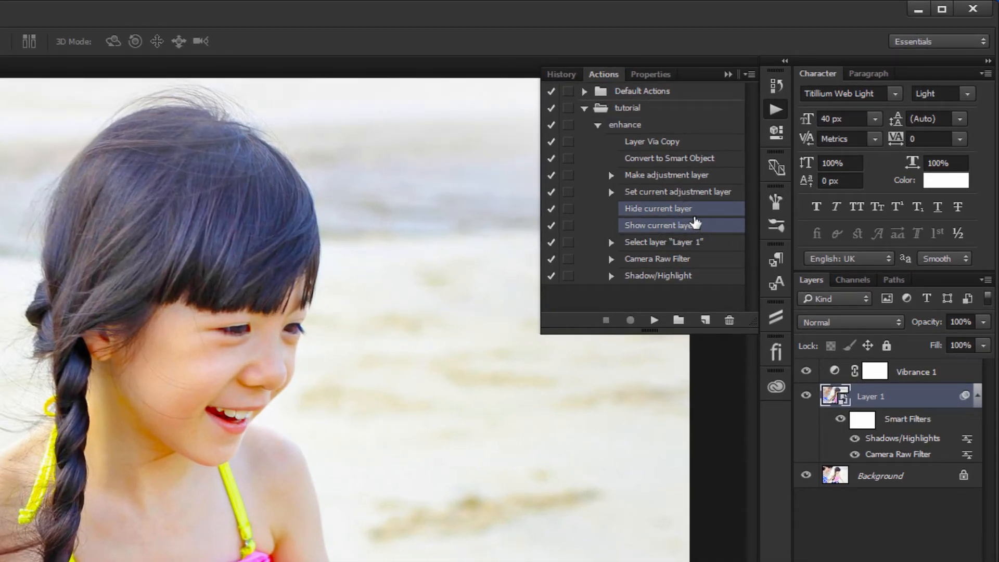
left_click(676, 260, "ctrl")
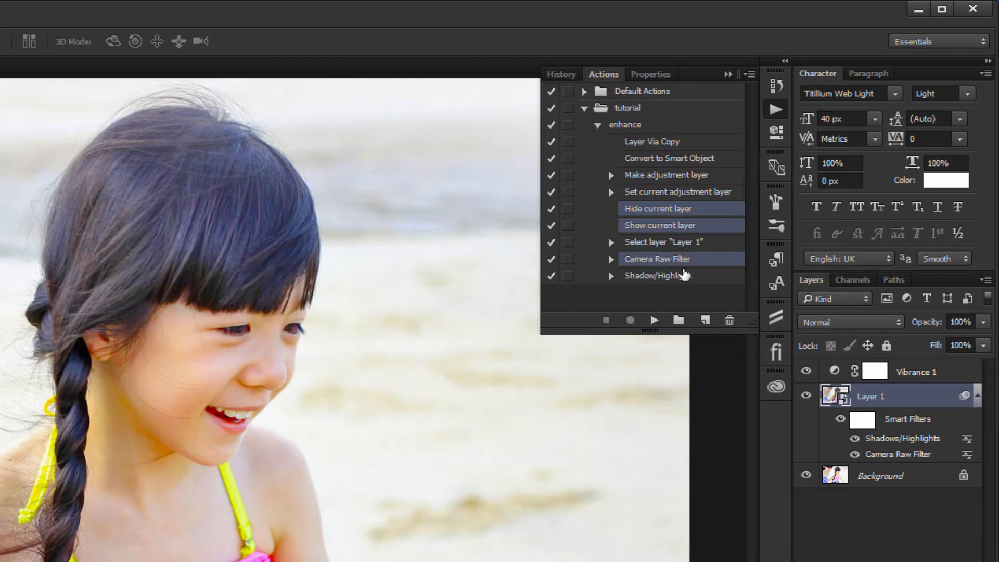
left_click(728, 322)
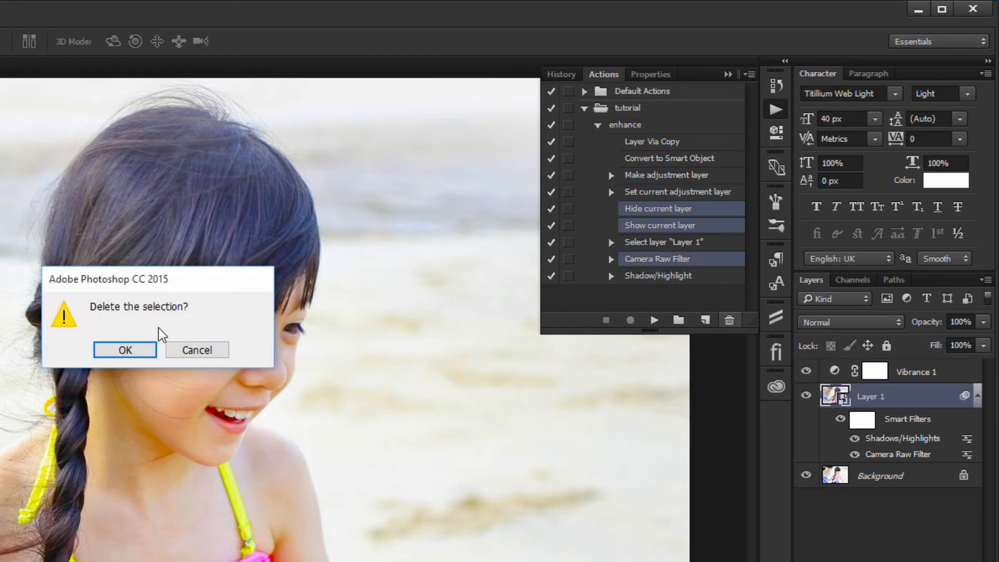
left_click(119, 354)
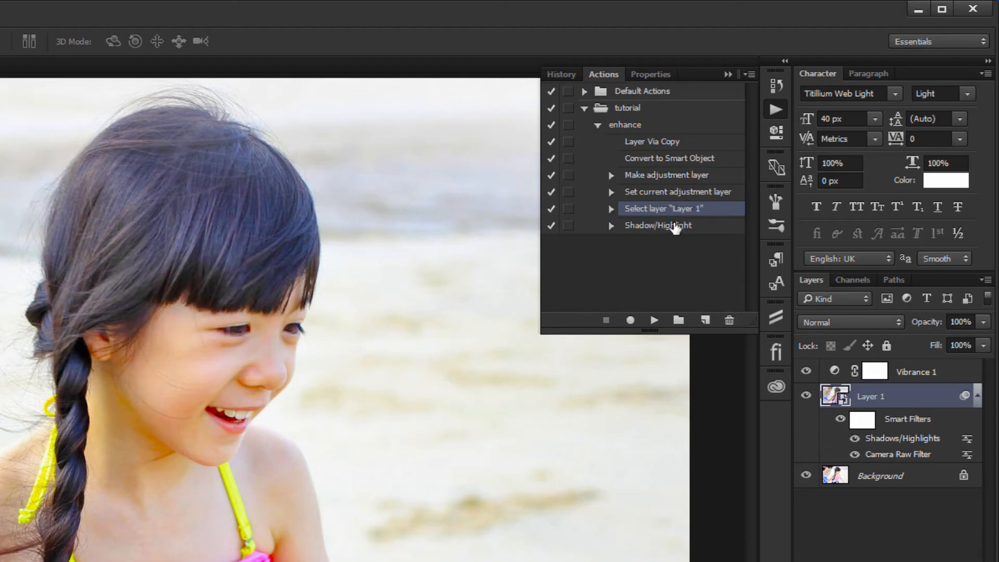
Step: Review the remaining steps of the enhance action one by one, from Shadow/Highlight back to Layer Via Copy
left_click(653, 229)
left_click(671, 209)
left_click(671, 194)
left_click(671, 177)
left_click(670, 159)
left_click(668, 143)
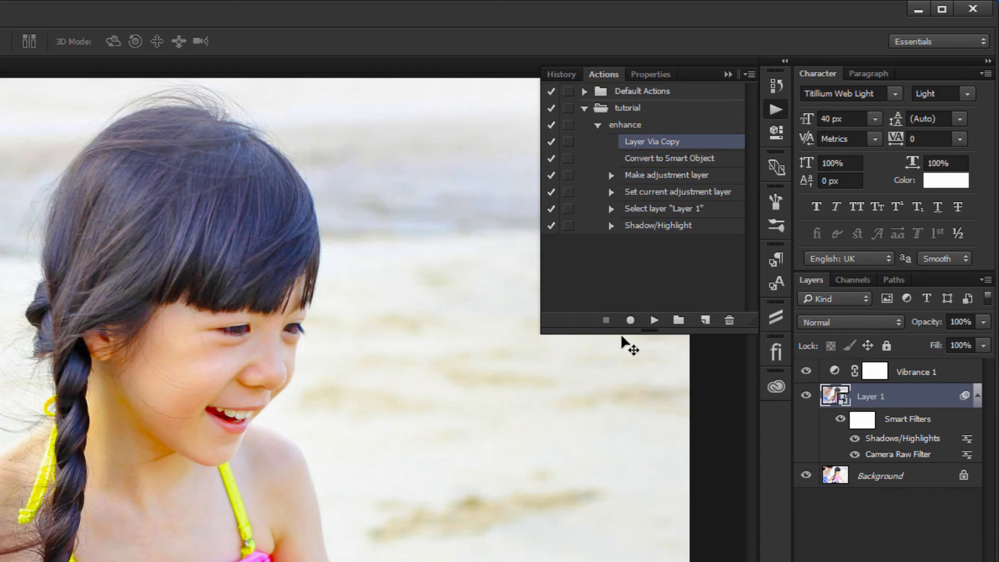